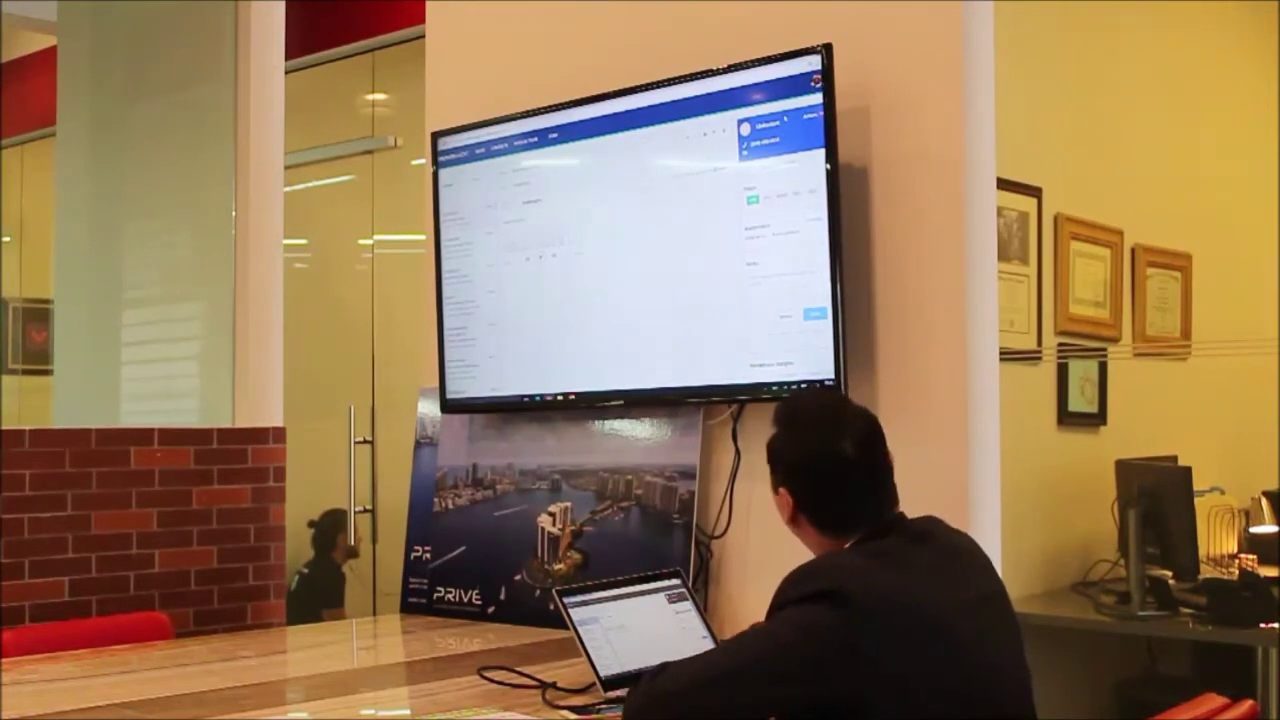
# Open the dropdown list over the contact card, then dismiss it without choosing an option
pyautogui.click(780, 130)
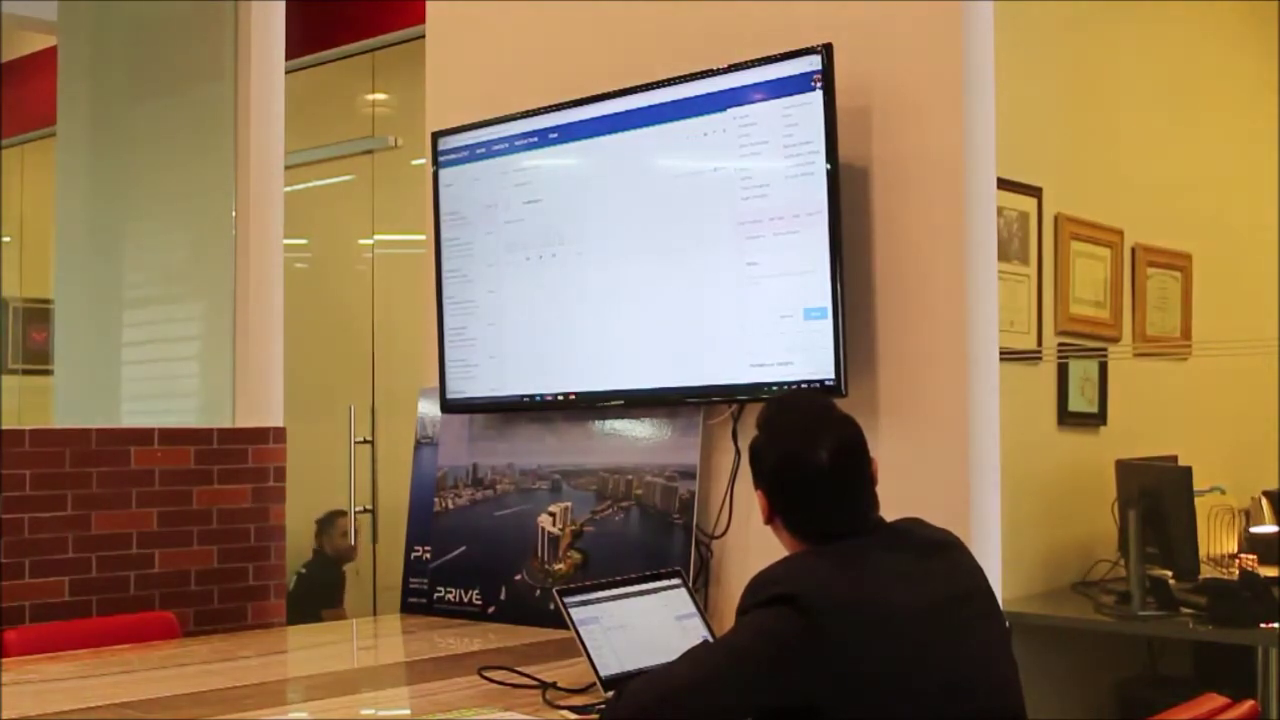
pyautogui.press('Return')
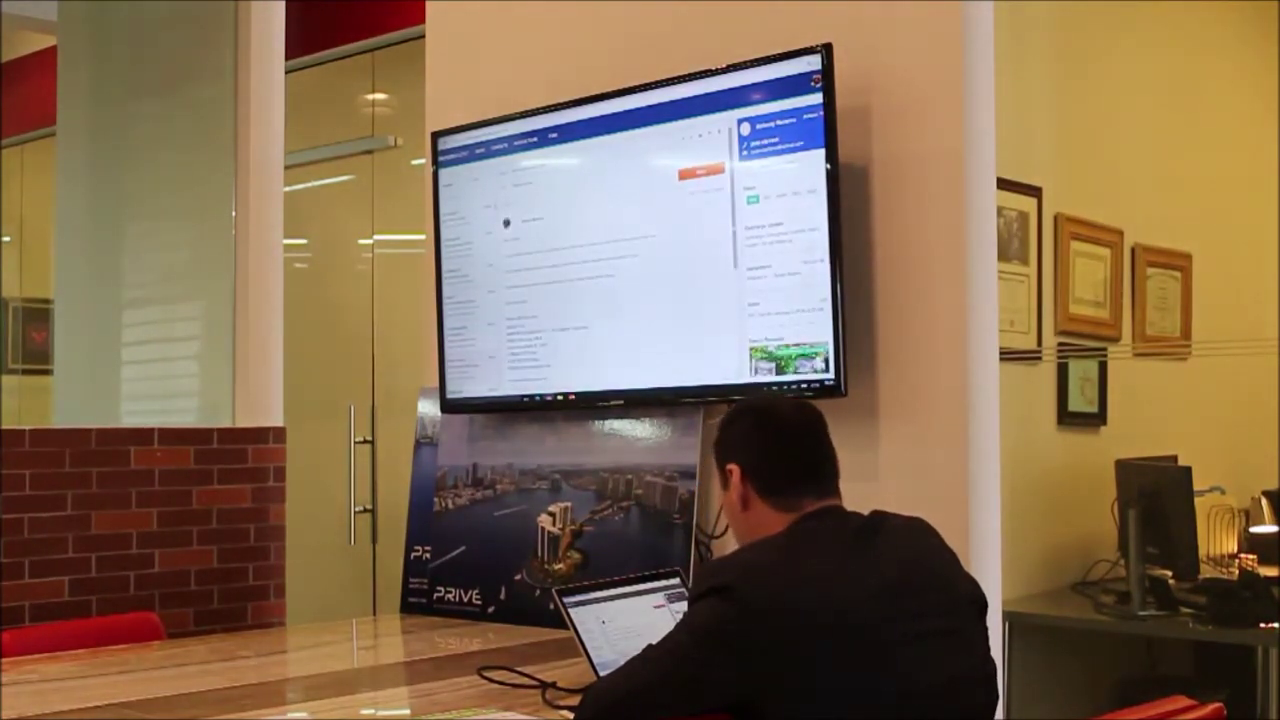
pyautogui.scroll(-5, 600, 260)
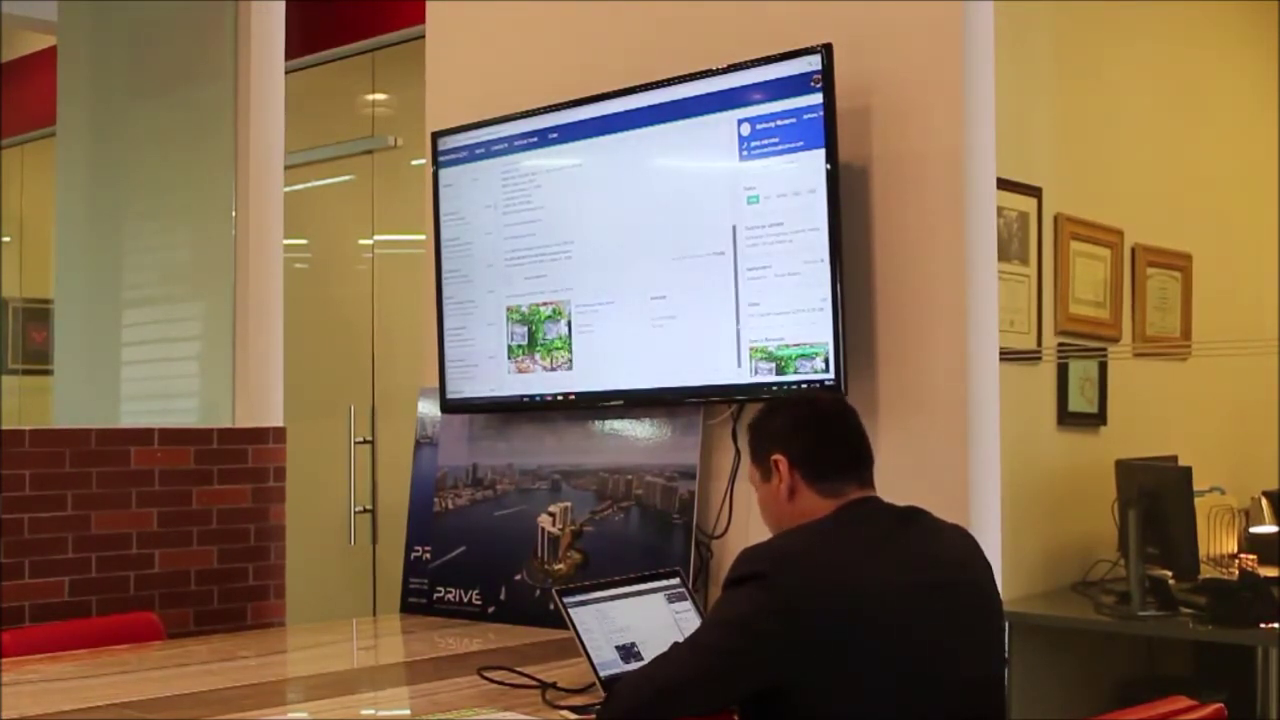
pyautogui.scroll(5, 600, 260)
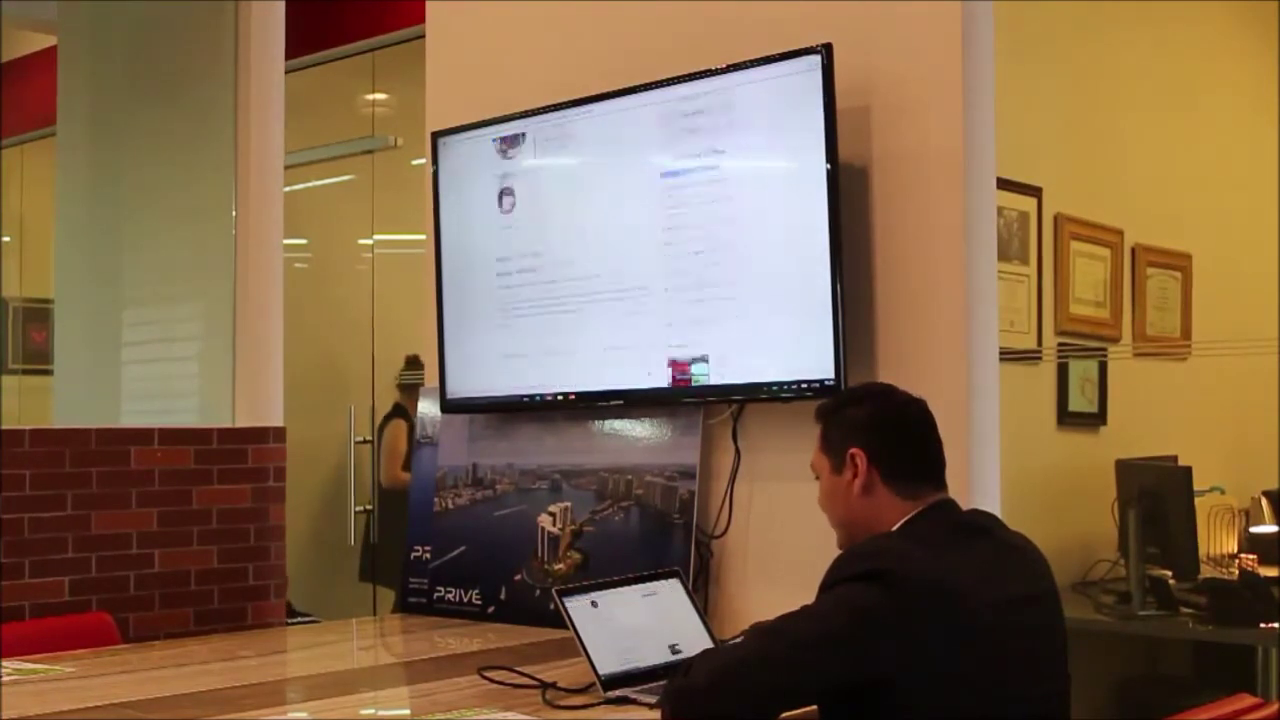
pyautogui.scroll(-10, 640, 250)
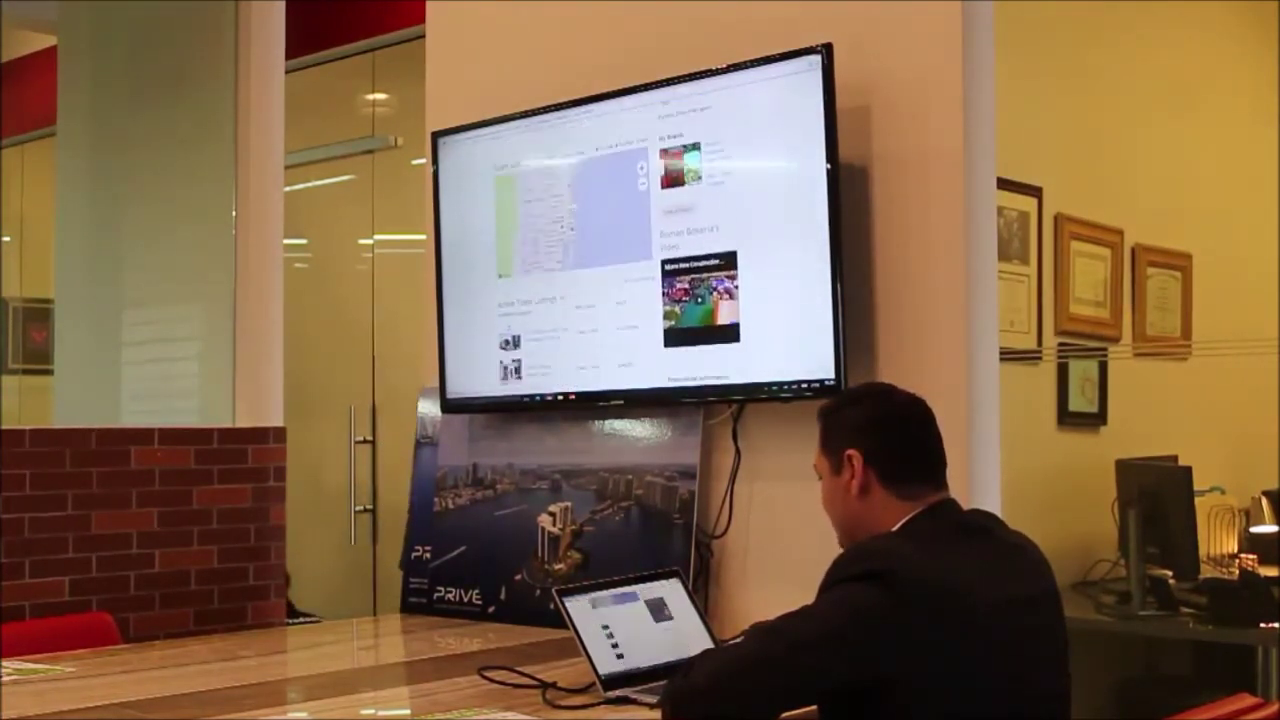
pyautogui.scroll(-4, 640, 250)
pyautogui.scroll(-4, 640, 250)
pyautogui.scroll(-3, 640, 250)
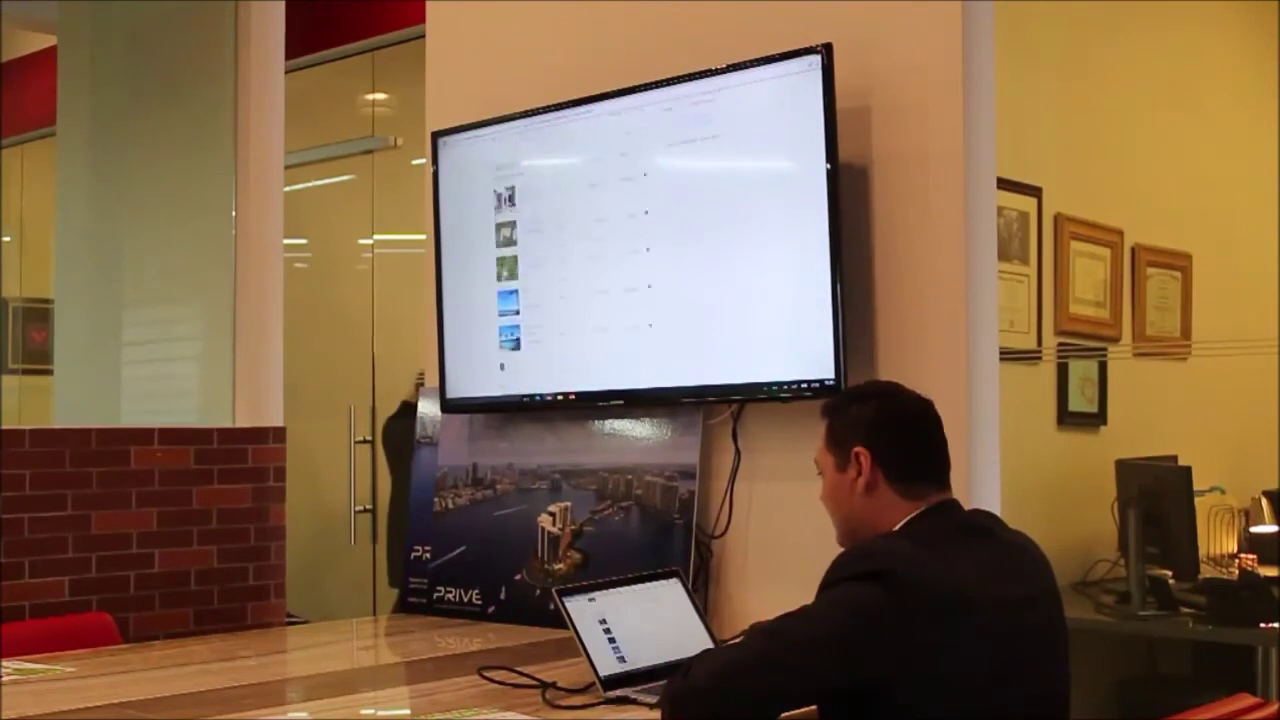
pyautogui.scroll(4, 640, 250)
pyautogui.scroll(4, 640, 250)
pyautogui.scroll(3, 640, 250)
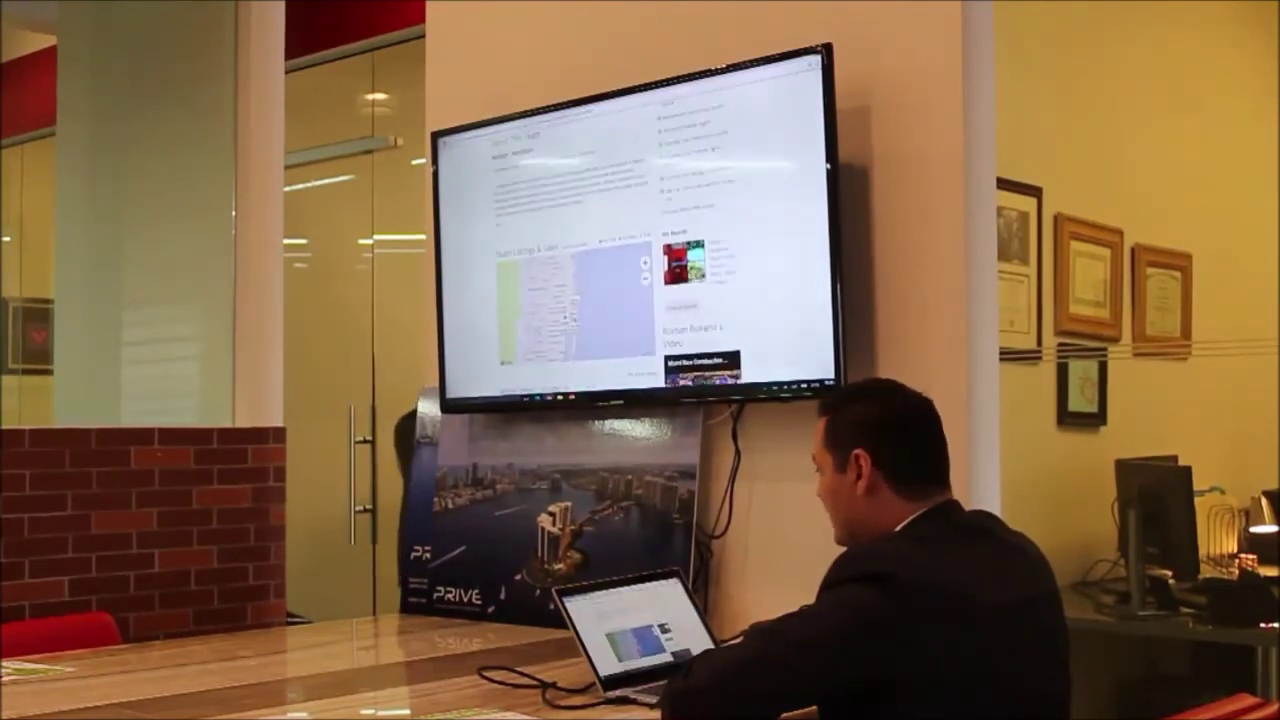
pyautogui.scroll(4, 640, 250)
pyautogui.scroll(3, 640, 250)
pyautogui.scroll(4, 640, 250)
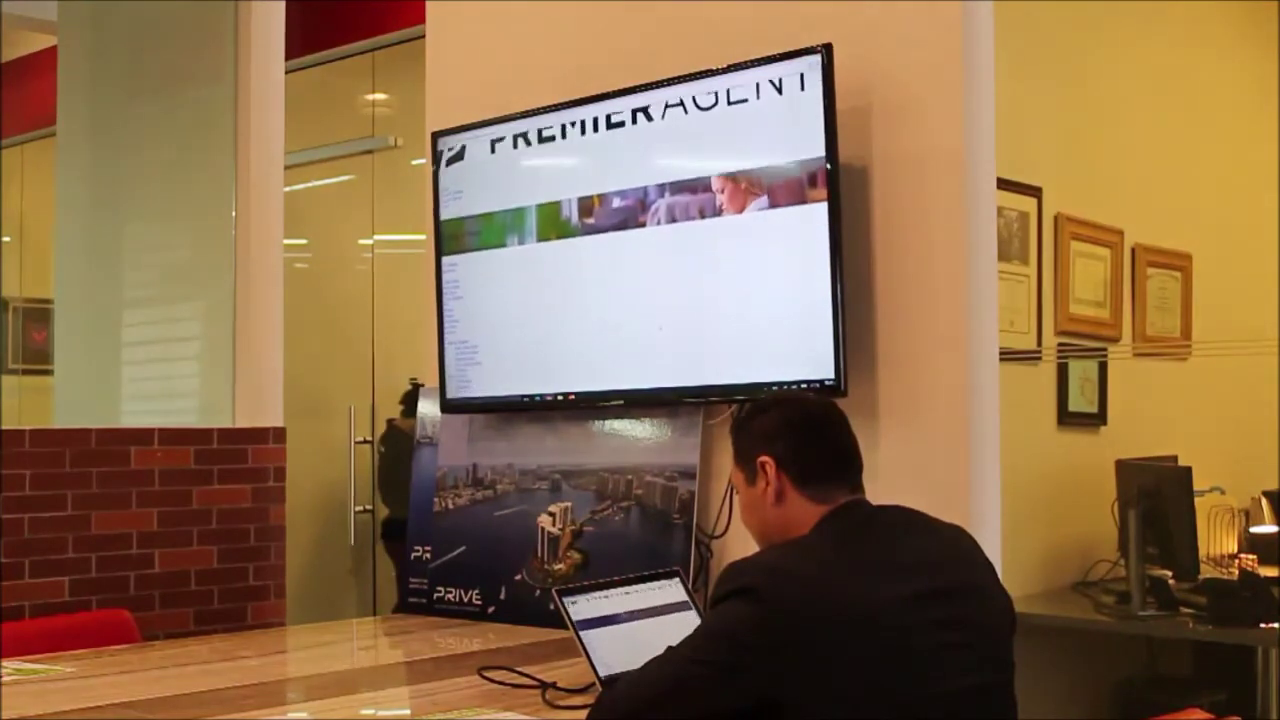
pyautogui.scroll(-5, 635, 280)
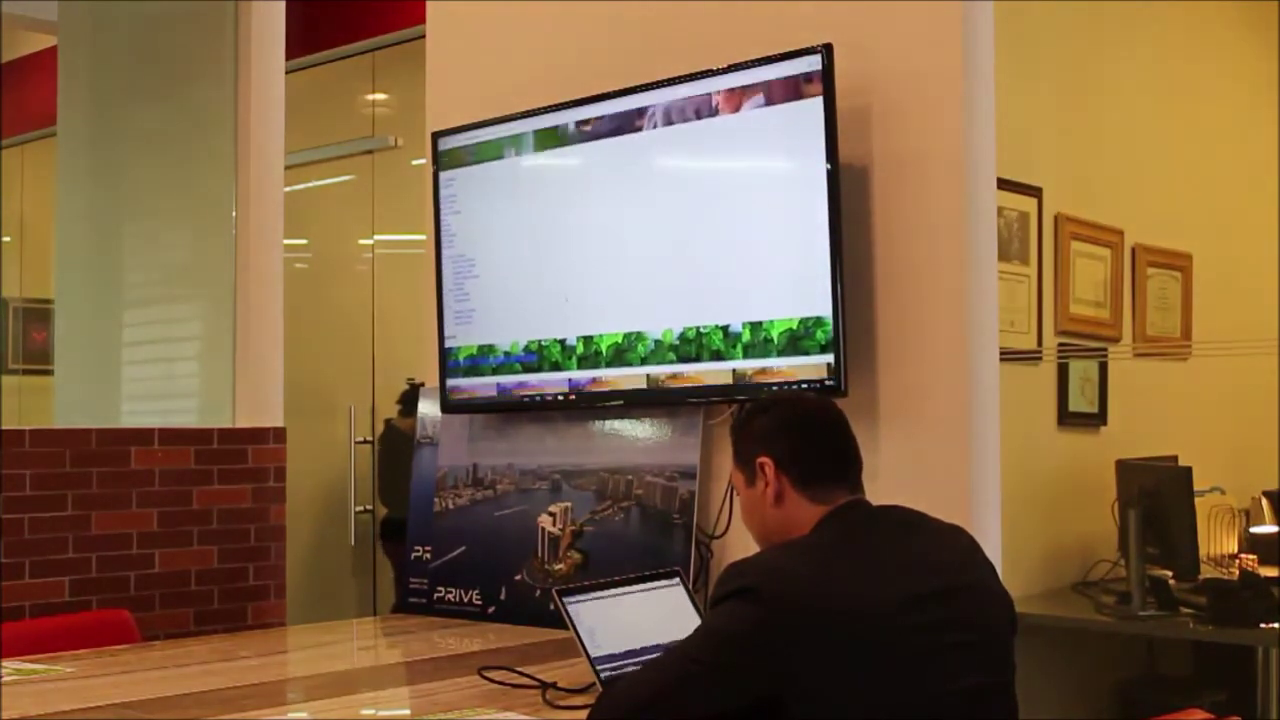
pyautogui.scroll(5, 635, 280)
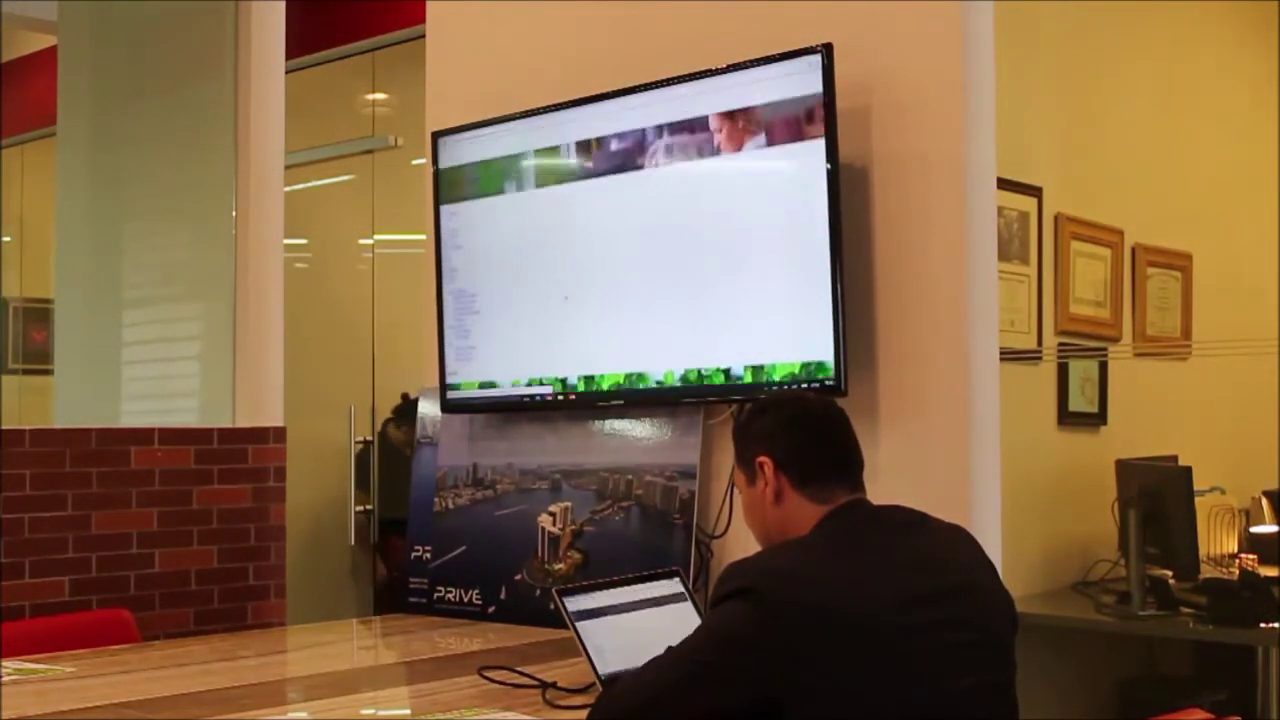